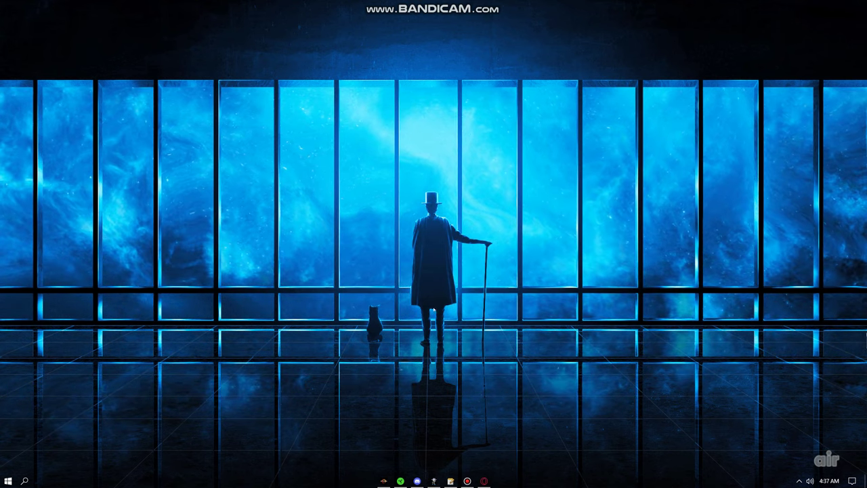
Switch to Discord and post the account's username tag in the YouTube Video group chat.
mouse_move(433, 481)
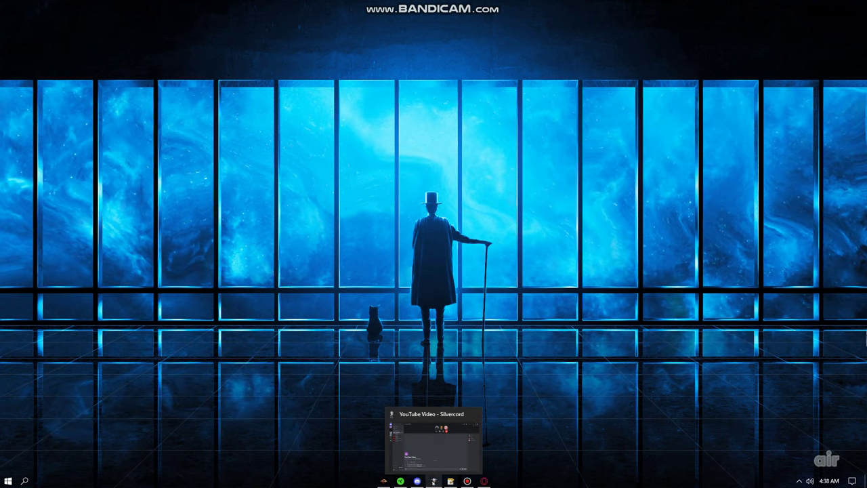
click(407, 442)
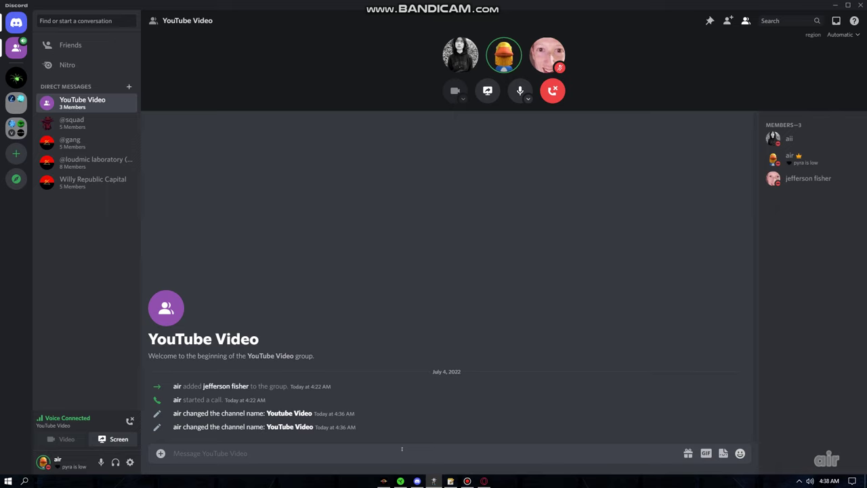
text(ari#0777)
key(ctrl+a)
text(aik)
key(BackSpace)
text(r#0777)
key(Return)
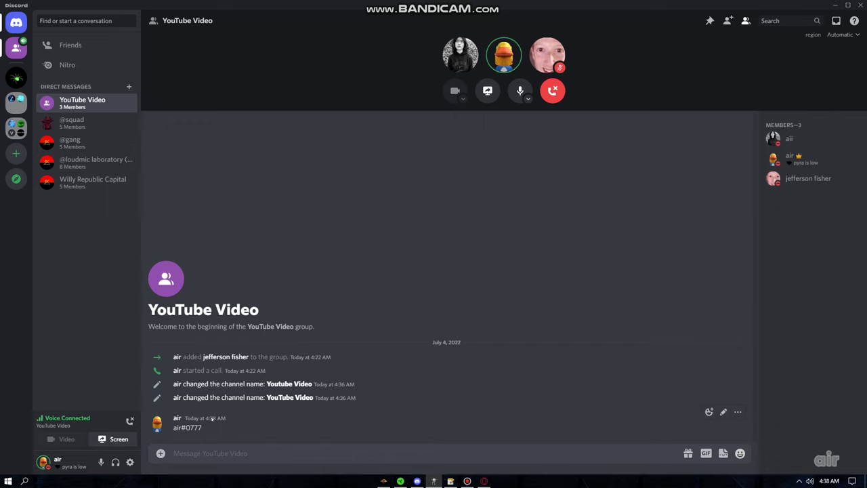
drag(203, 429, 173, 431)
click(265, 436)
drag(353, 418, 196, 376)
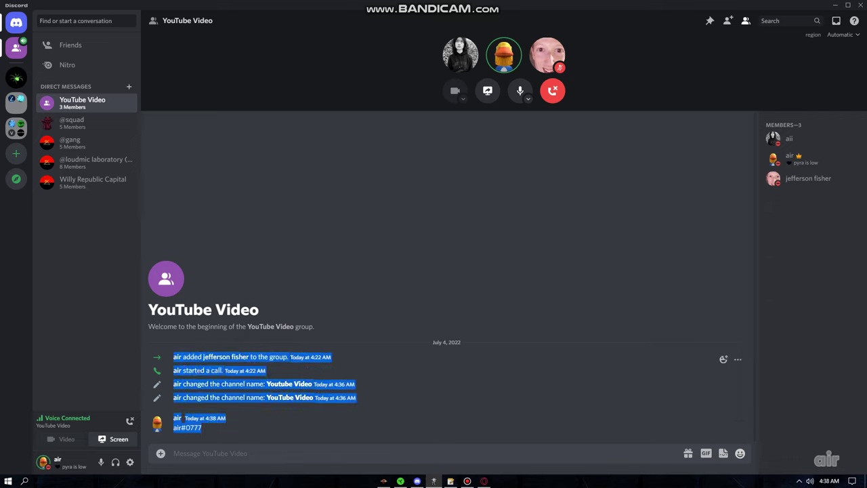
click(180, 373)
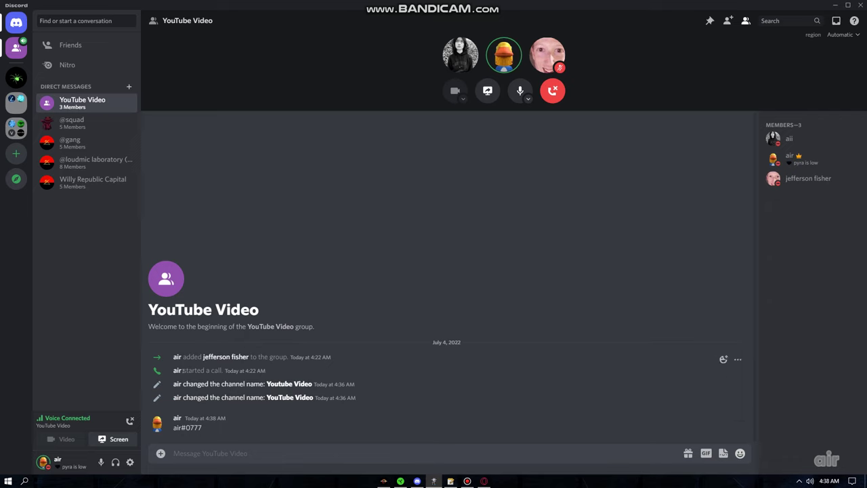
drag(183, 369, 225, 371)
click(229, 384)
click(834, 5)
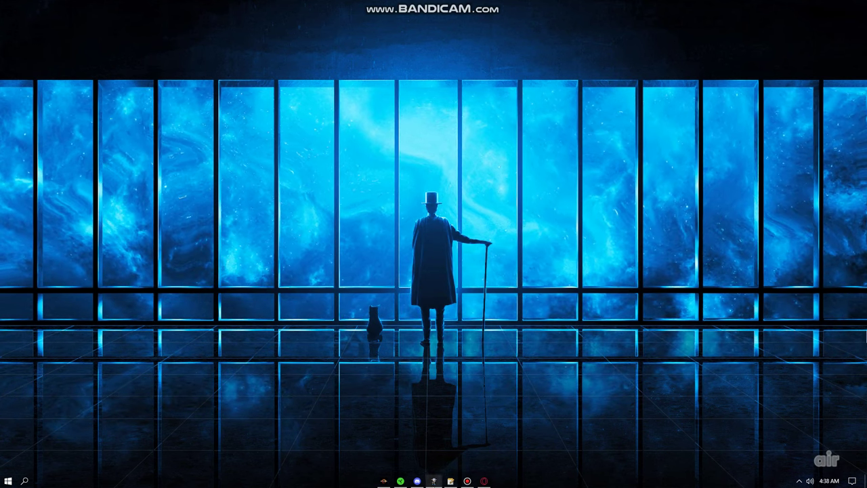
key(alt+Tab)
In the Voice & Video settings, choose Microphone (HyperX Quadcast) as input device and Speakers (Realtek(R) Audio) as output device.
click(129, 462)
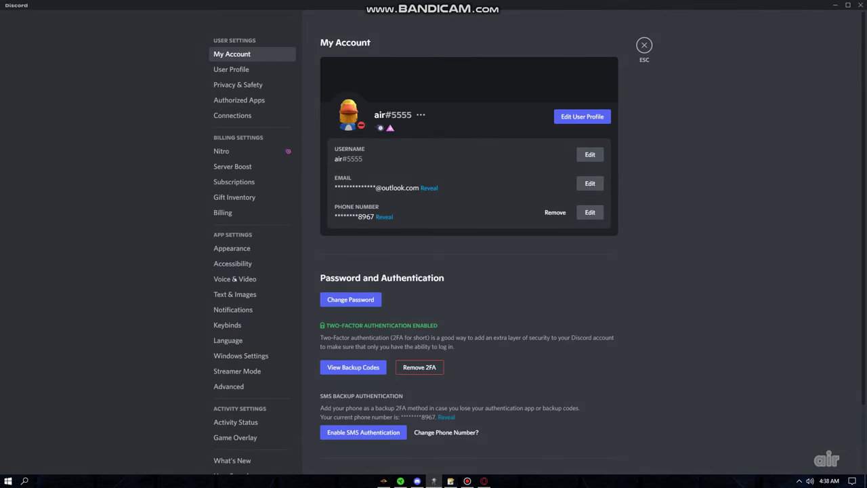
click(235, 279)
mouse_move(462, 114)
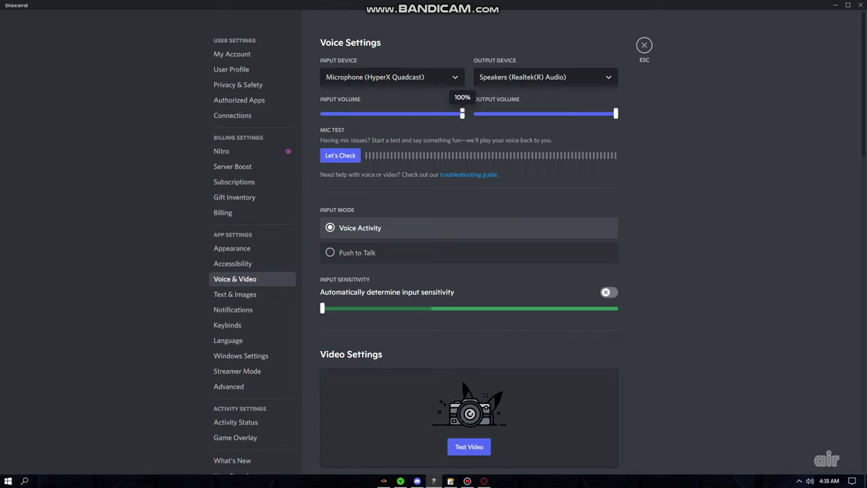
click(379, 77)
click(377, 116)
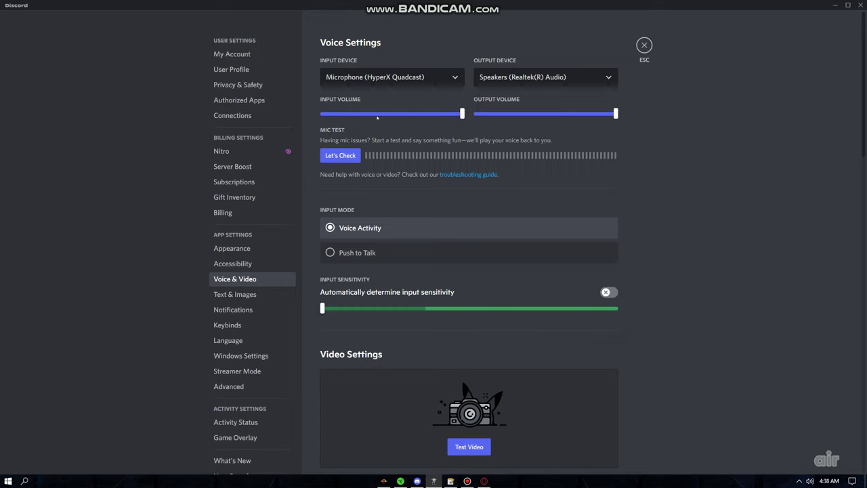
click(554, 83)
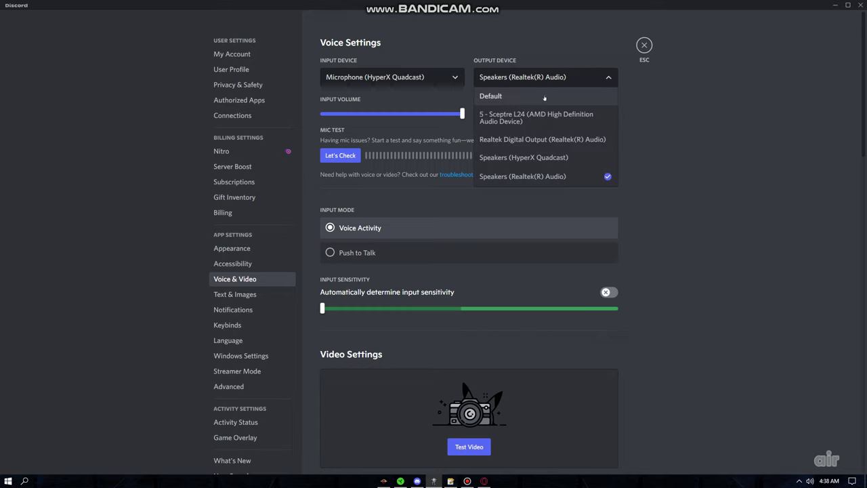
click(542, 176)
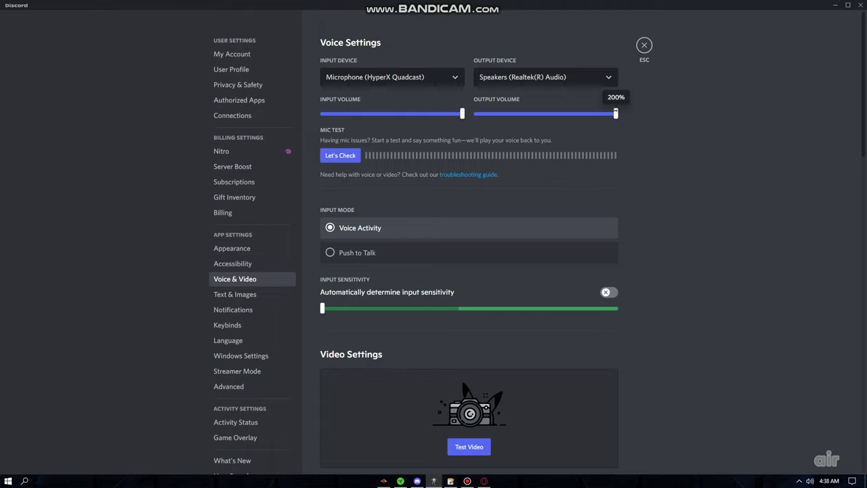
Review the input sensitivity, voice processing and attenuation settings, and close the user settings.
scroll(638, 220, down, 3)
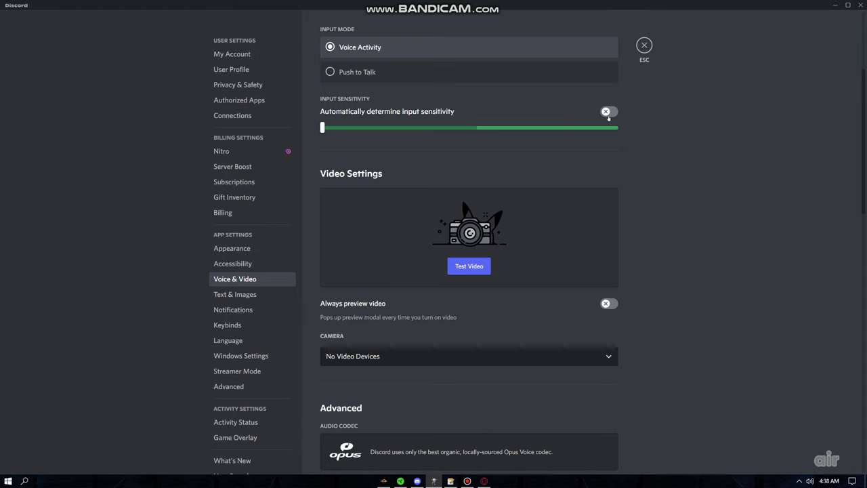
scroll(639, 195, down, 5)
scroll(639, 196, down, 2)
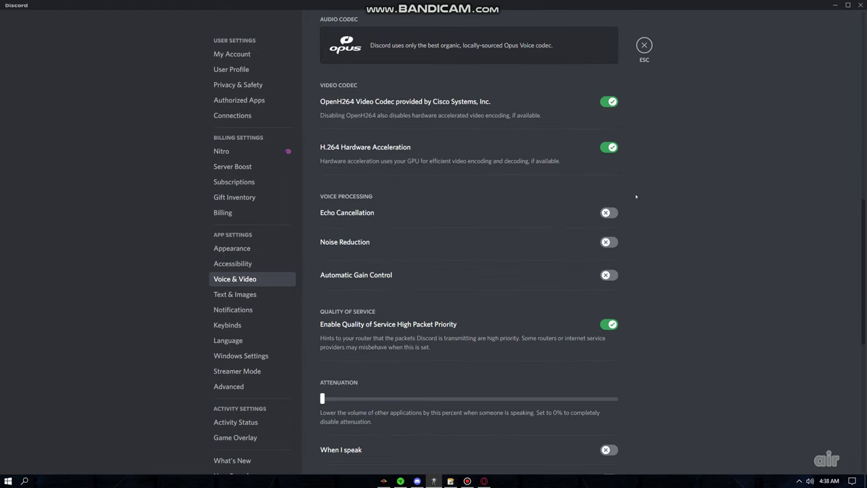
scroll(626, 210, down, 2)
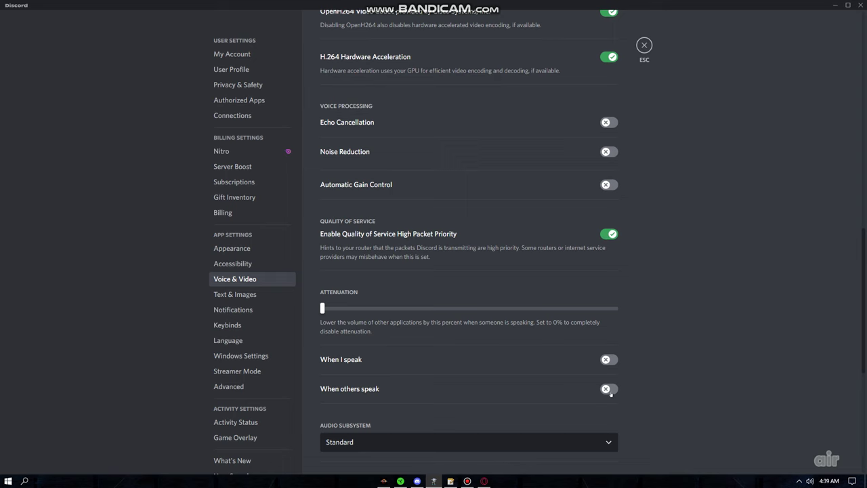
click(645, 46)
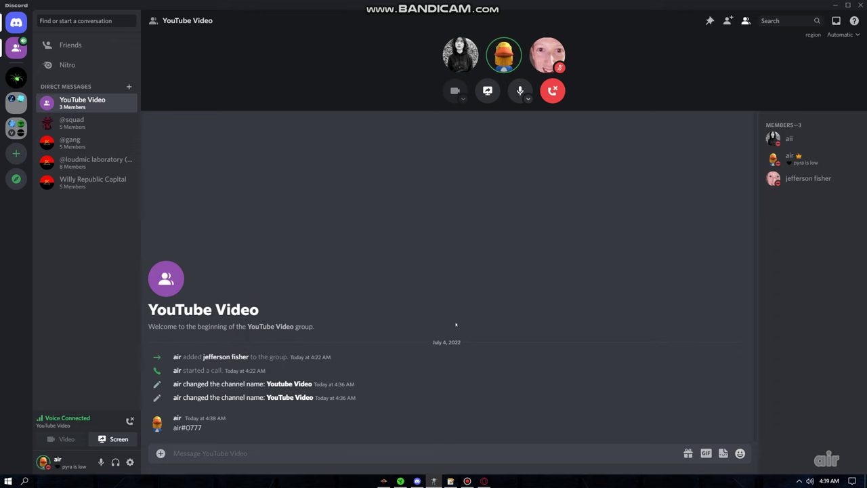
Post the invite discord.gg/listing in the group chat and open the Listing server from it.
text(discord.gg/listing)
key(Return)
click(343, 411)
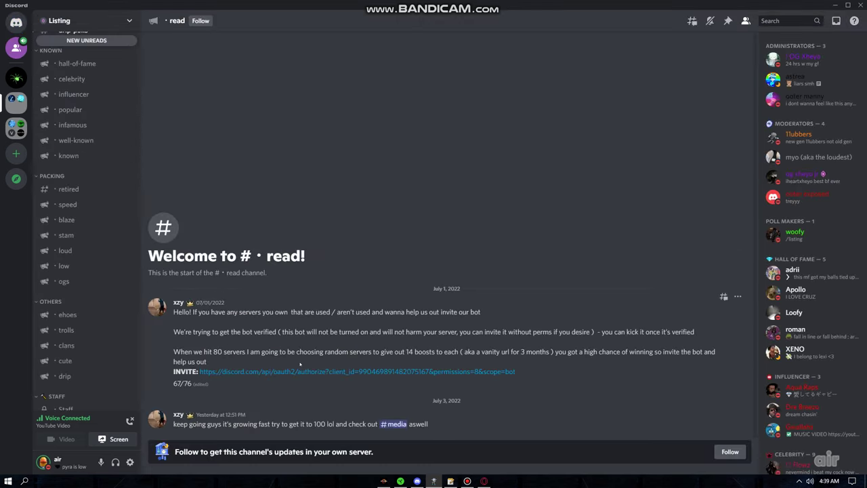
View the Listing server's loud channel, return to the YouTube Video group chat and minimize Discord.
click(67, 251)
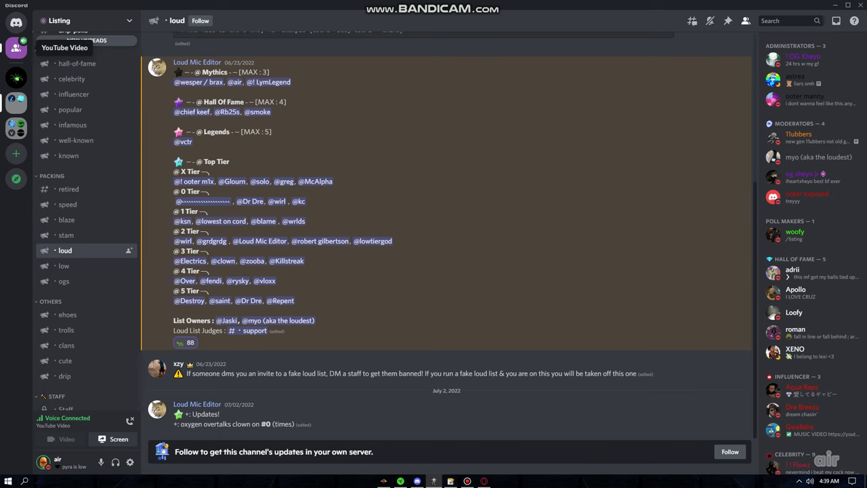
click(17, 47)
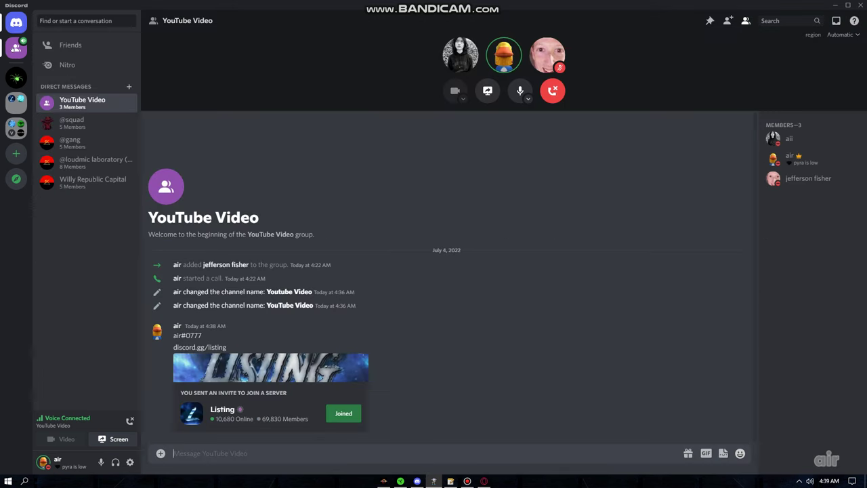
click(835, 5)
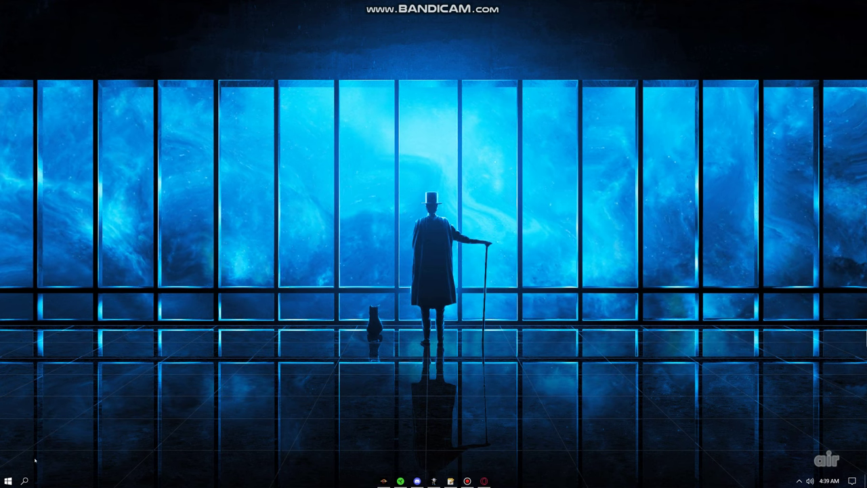
Search Windows for the sound settings and open the Sound Control Panel from there.
click(25, 481)
text(sound)
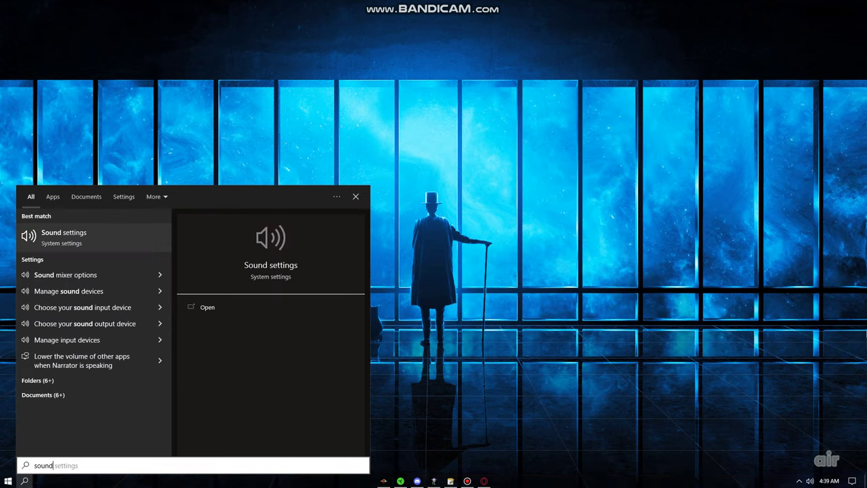
click(197, 307)
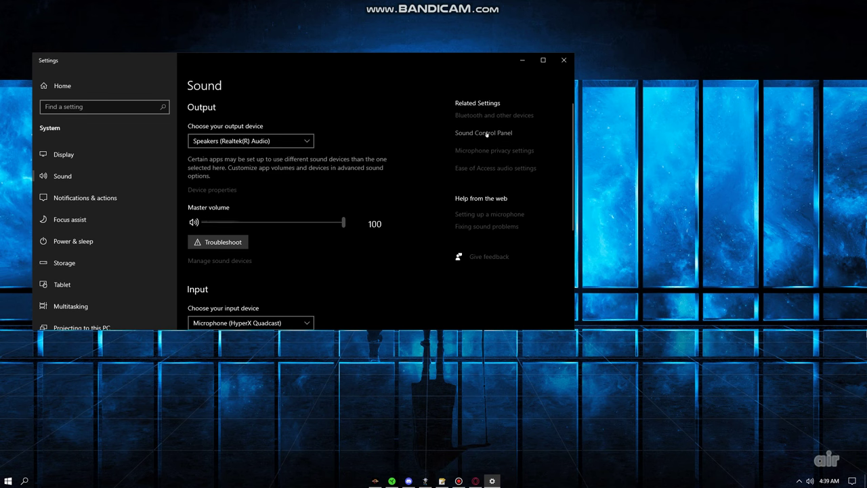
click(485, 133)
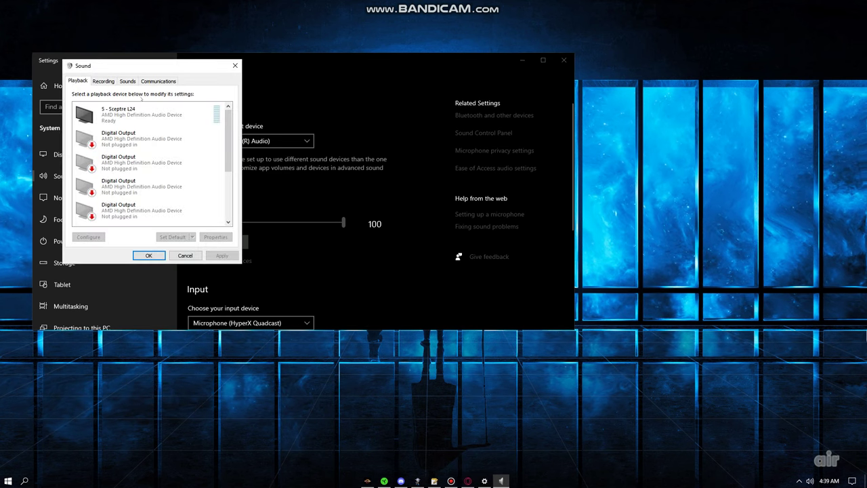
Check the HyperX Quadcast microphone's recording level in its properties and close the sound windows.
click(103, 80)
click(117, 115)
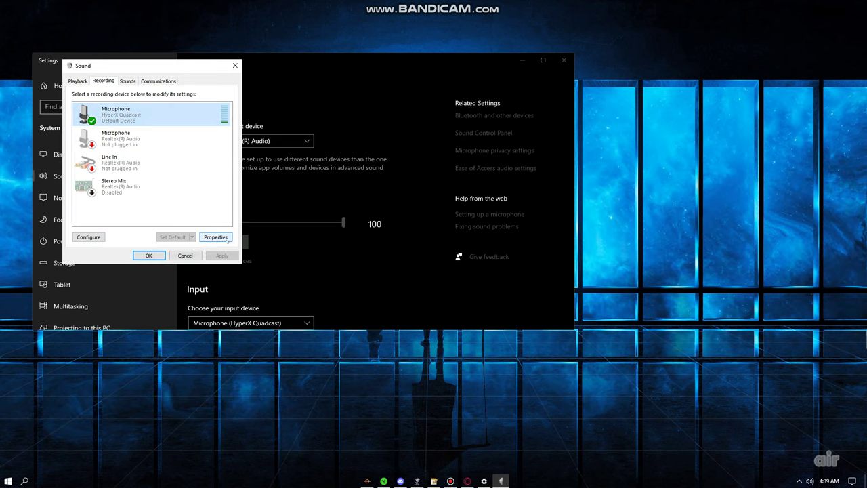
click(216, 237)
click(132, 115)
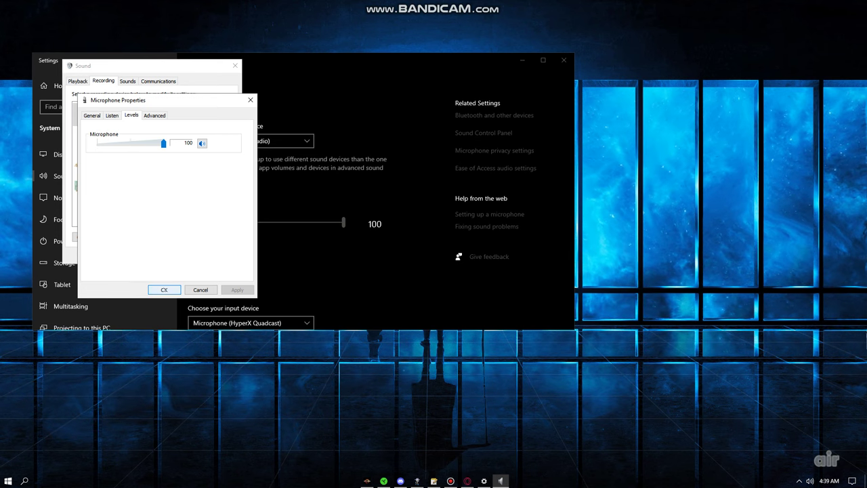
click(164, 289)
click(150, 254)
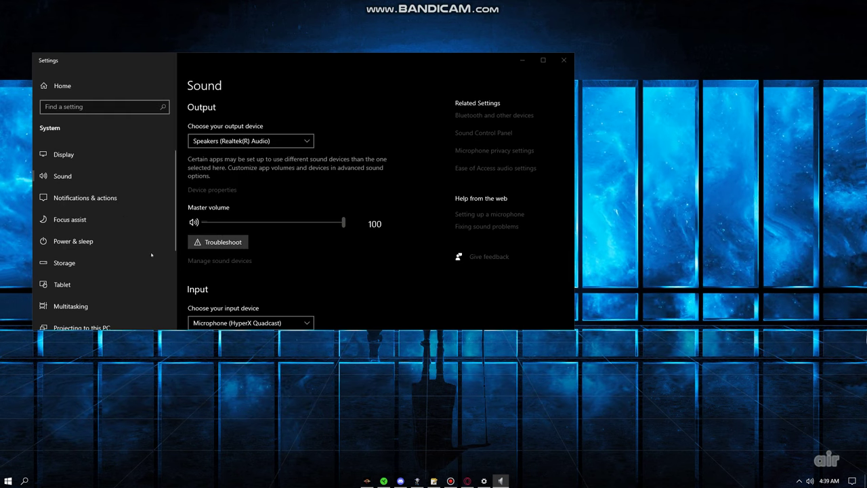
click(563, 60)
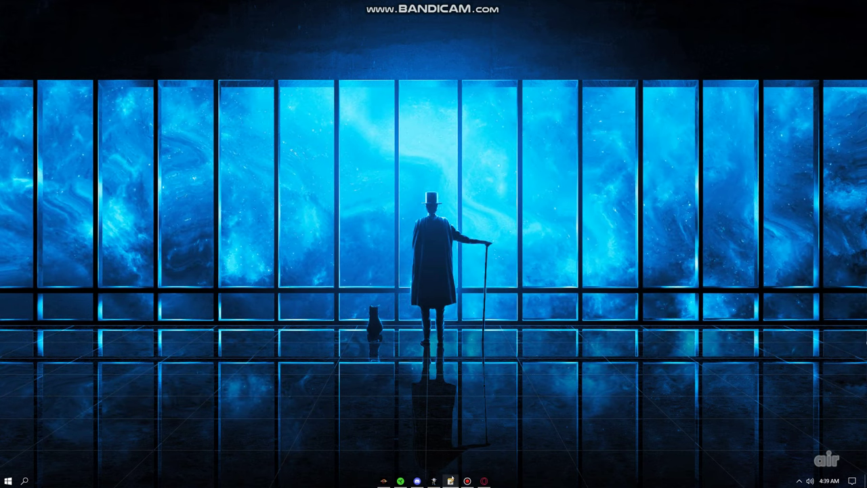
Switch to the Equalizer APO Configuration Editor, create a new configuration and save it as loudmic.
mouse_move(451, 480)
click(447, 454)
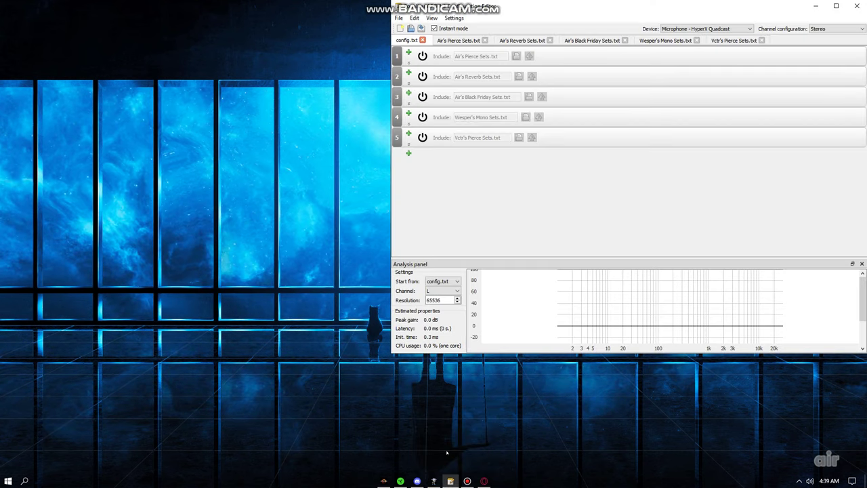
click(399, 18)
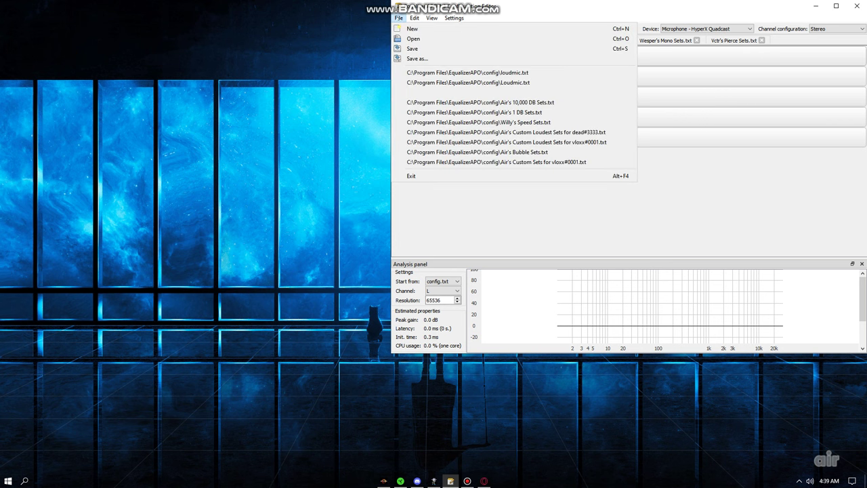
click(417, 29)
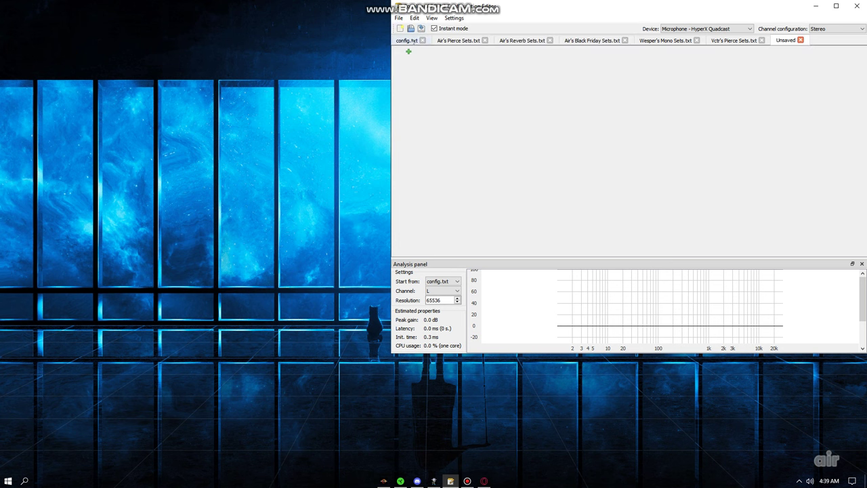
click(399, 18)
click(416, 64)
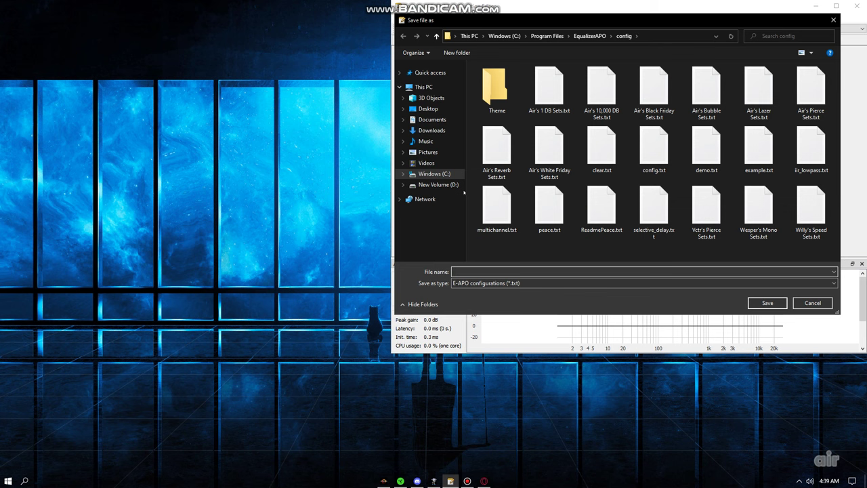
text(loudmic)
key(Return)
Add a Preamp (Preamplification) filter to loudmic.txt and set its gain to 10 dB.
click(409, 52)
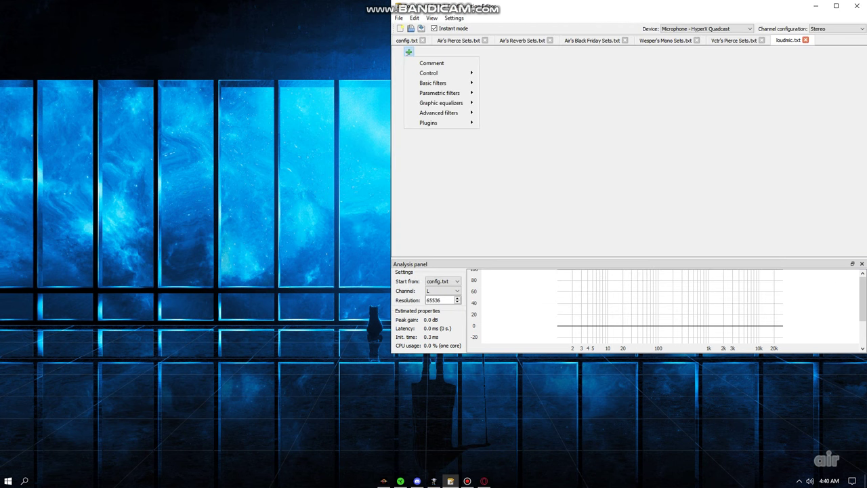
mouse_move(467, 82)
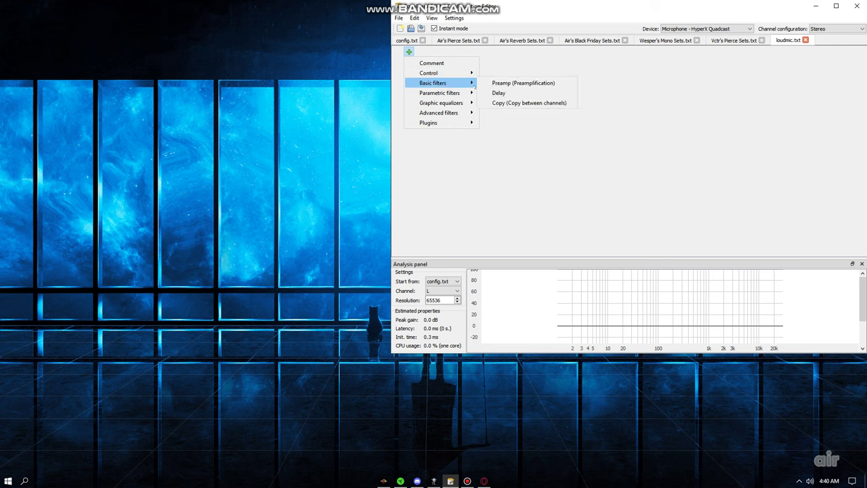
click(510, 82)
drag(490, 60, 534, 71)
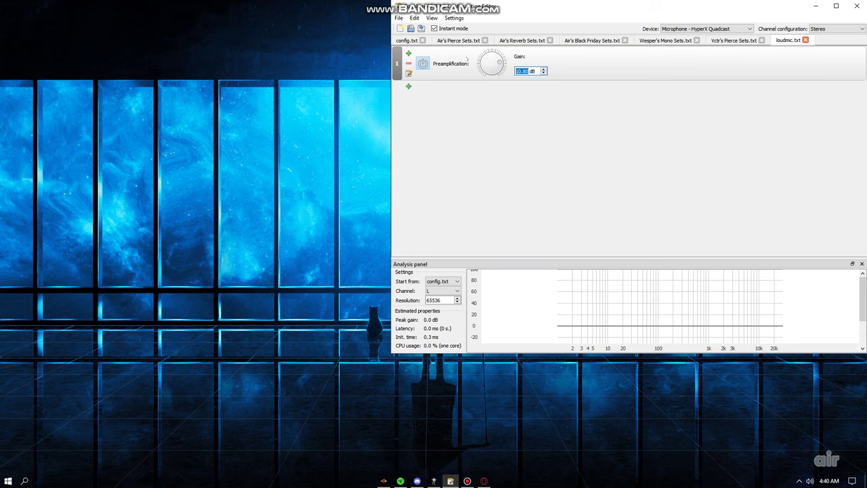
text(10)
key(Return)
Add a VST plugin filter below the preamp in loudmic.txt, load basiQ.dll and open its panel.
click(409, 86)
mouse_move(468, 157)
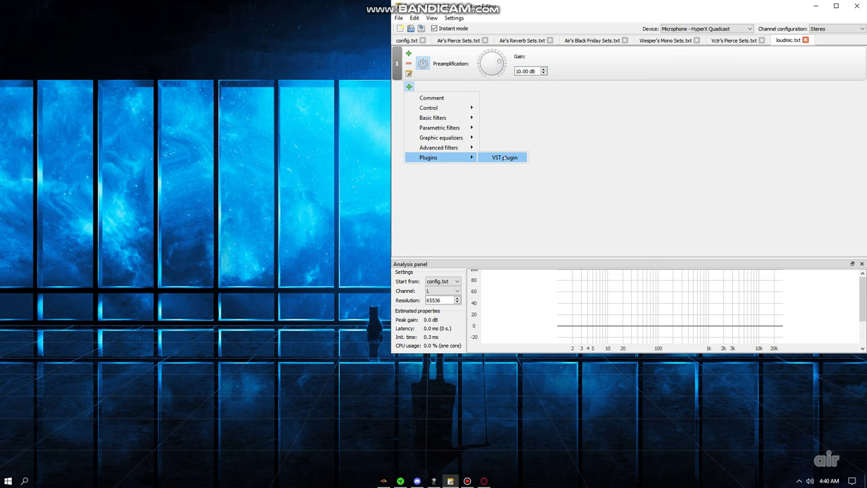
click(502, 157)
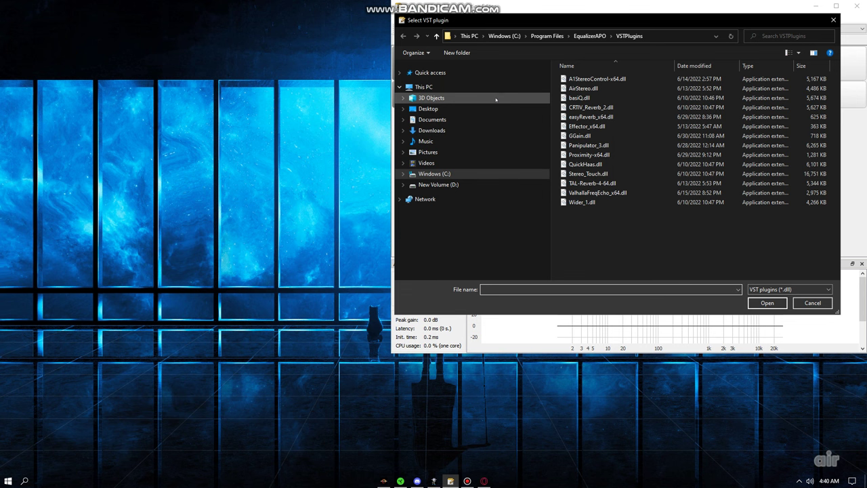
click(579, 97)
click(767, 303)
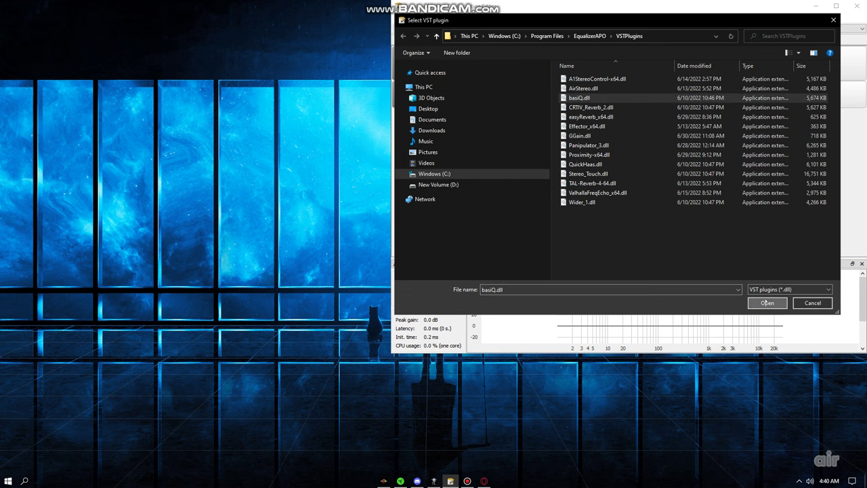
click(510, 100)
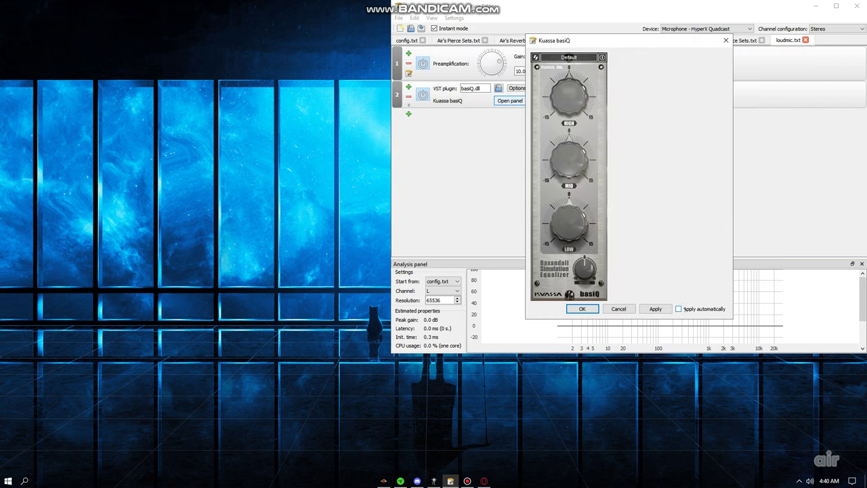
Turn on automatic applying for basiQ, choose the Crystal preset and accept the plugin settings.
click(678, 309)
click(568, 56)
click(562, 124)
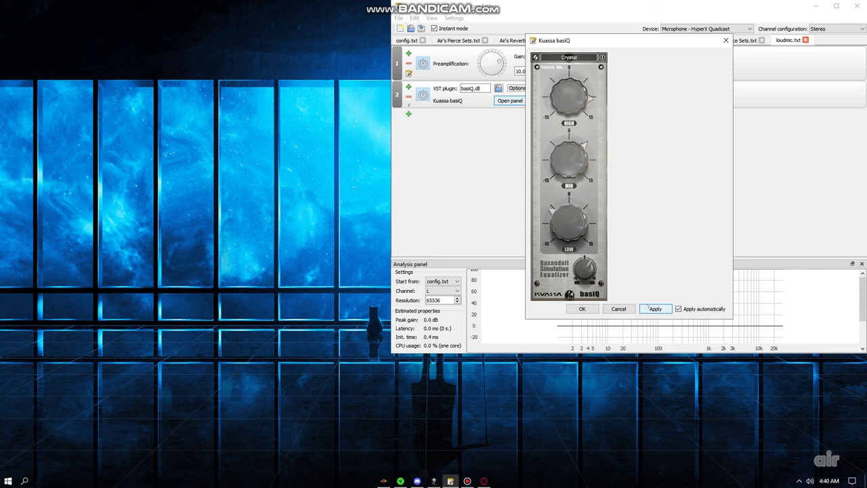
click(581, 309)
Add another VST plugin filter after basiQ, load Wider_1.dll and open its panel.
click(408, 114)
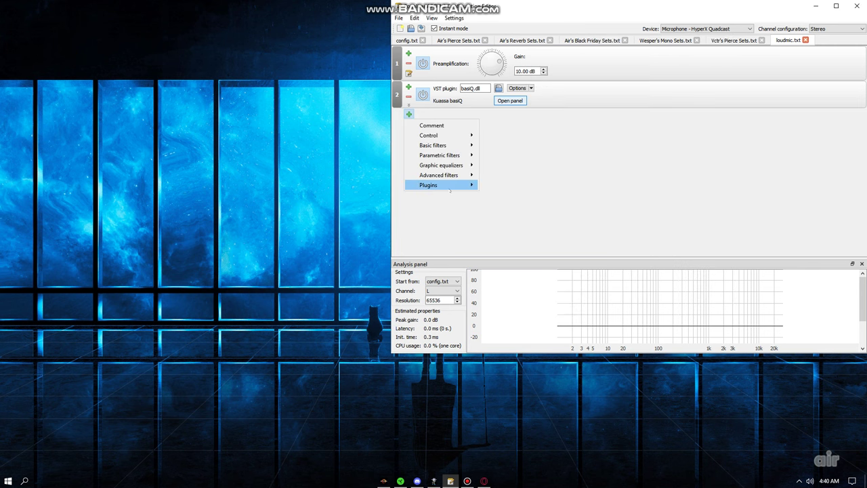
mouse_move(474, 185)
click(508, 184)
click(494, 117)
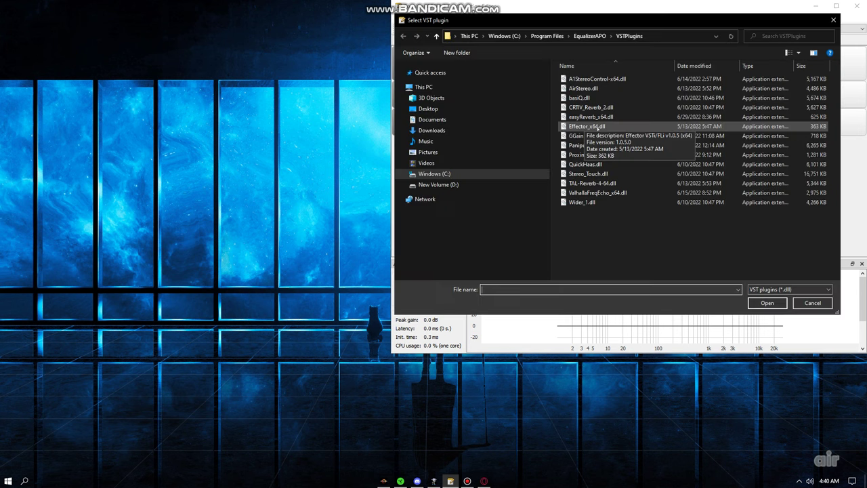
click(596, 196)
click(766, 303)
click(505, 129)
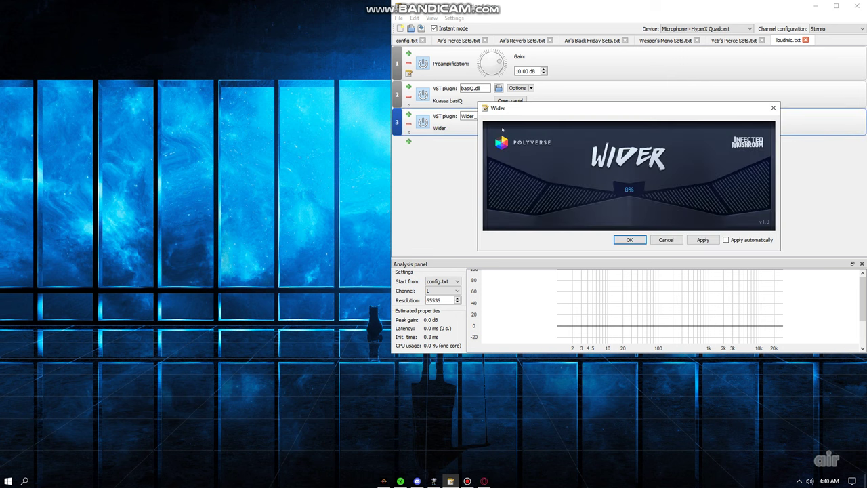
Turn on automatic applying for Wider, set its width to 33% and accept the plugin settings.
click(732, 243)
drag(667, 198, 687, 198)
click(703, 240)
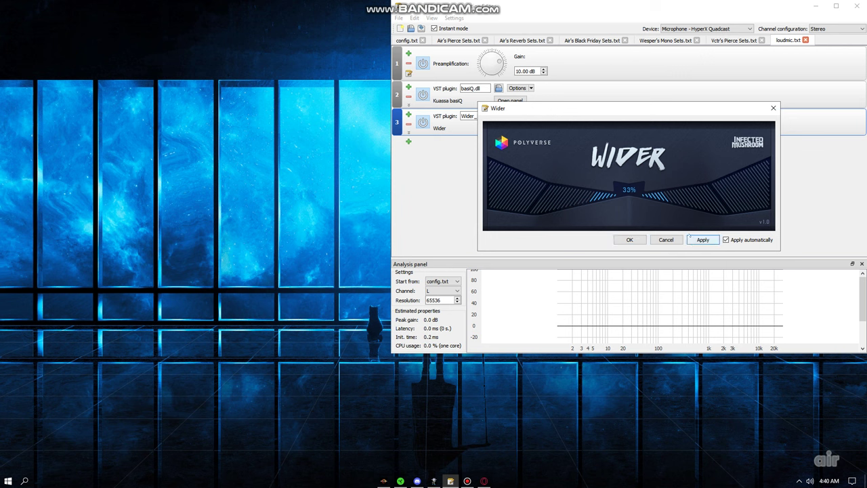
drag(668, 197, 678, 198)
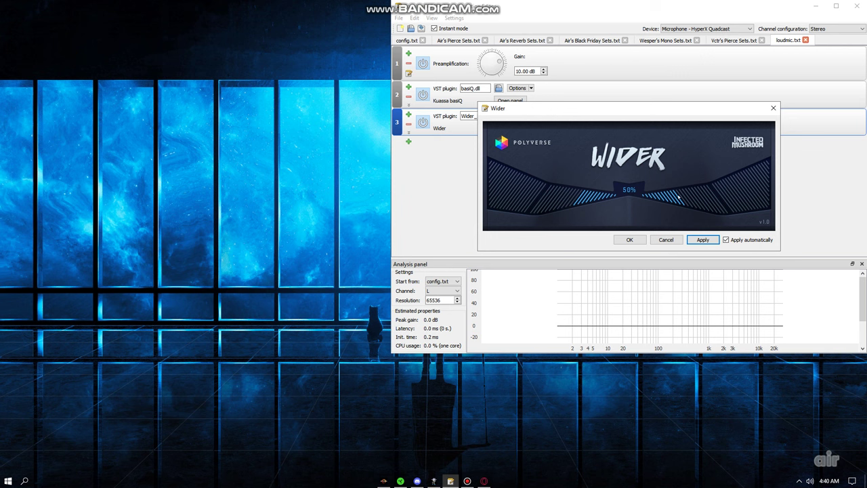
drag(678, 197, 682, 198)
drag(683, 197, 657, 201)
drag(658, 201, 666, 200)
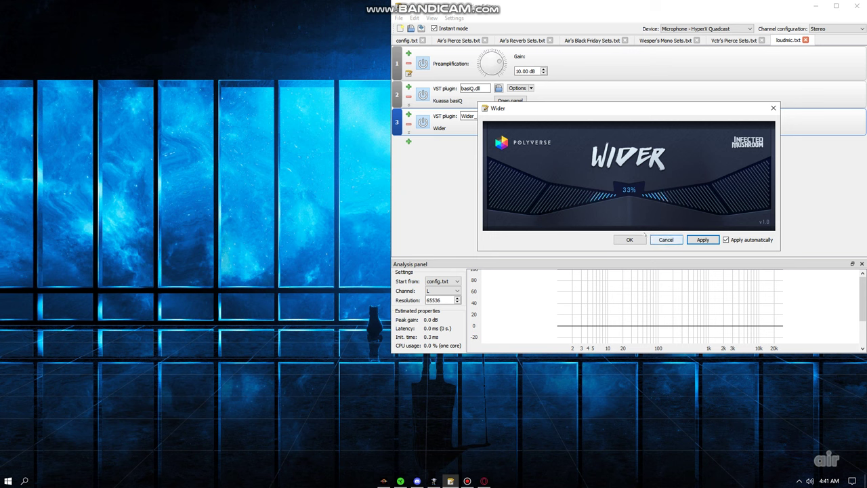
click(630, 239)
Add a VST plugin filter after Wider, load QuickHaas.dll and open its panel.
click(409, 142)
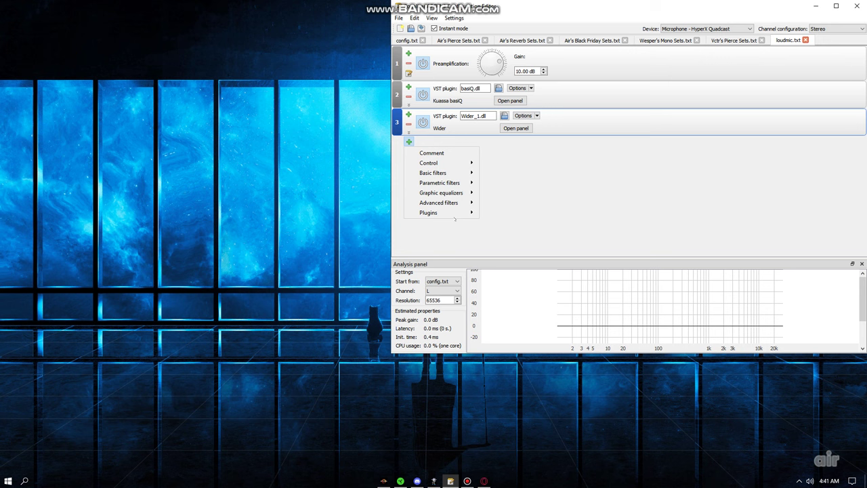
mouse_move(434, 211)
click(504, 213)
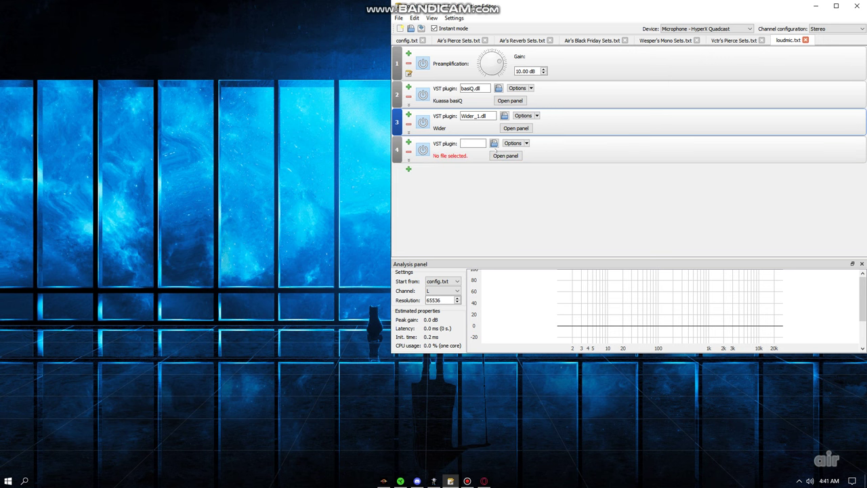
click(495, 144)
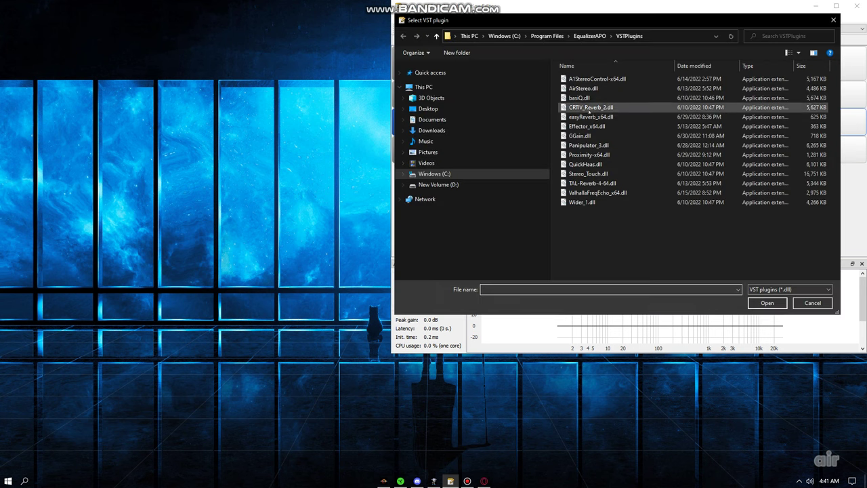
double_click(596, 165)
click(522, 156)
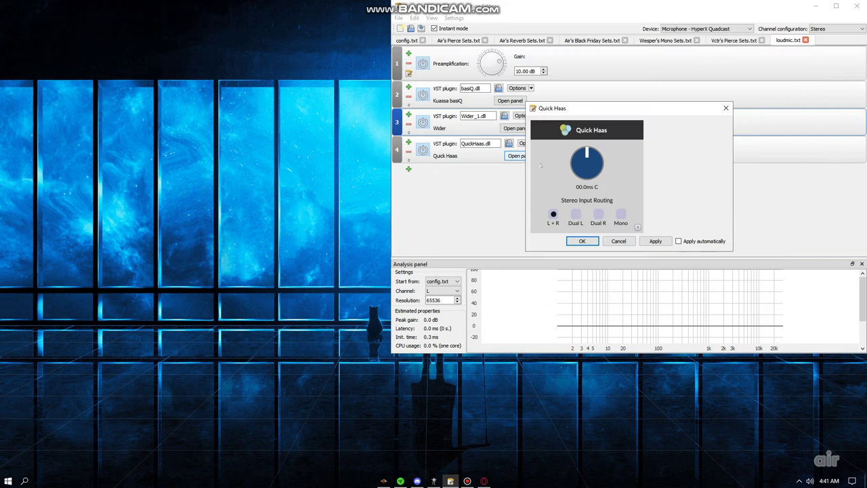
Turn on automatic applying for Quick Haas, adjust its delay knob and accept the plugin settings.
click(678, 242)
drag(588, 153, 590, 157)
mouse_move(593, 160)
mouse_down()
mouse_move(596, 194)
mouse_move(600, 157)
mouse_move(589, 166)
mouse_up()
click(577, 241)
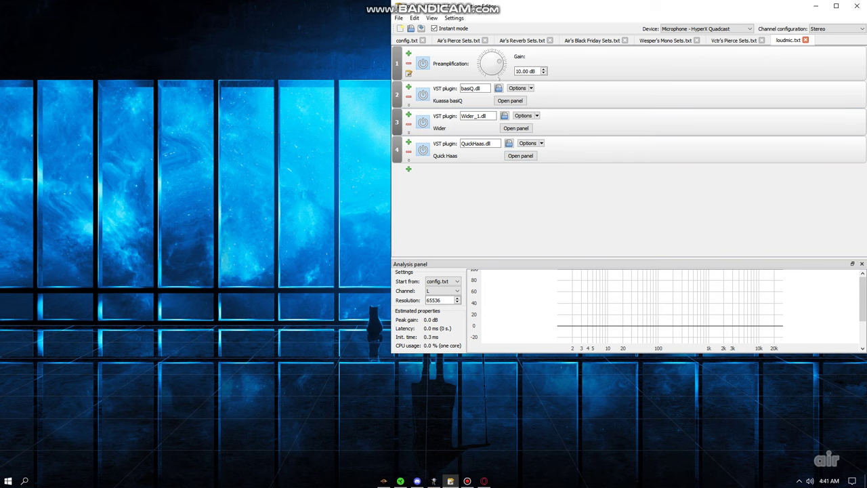
Switch to Discord, view the Listing server's loud channel, return to the YouTube Video group and minimize Discord.
click(434, 481)
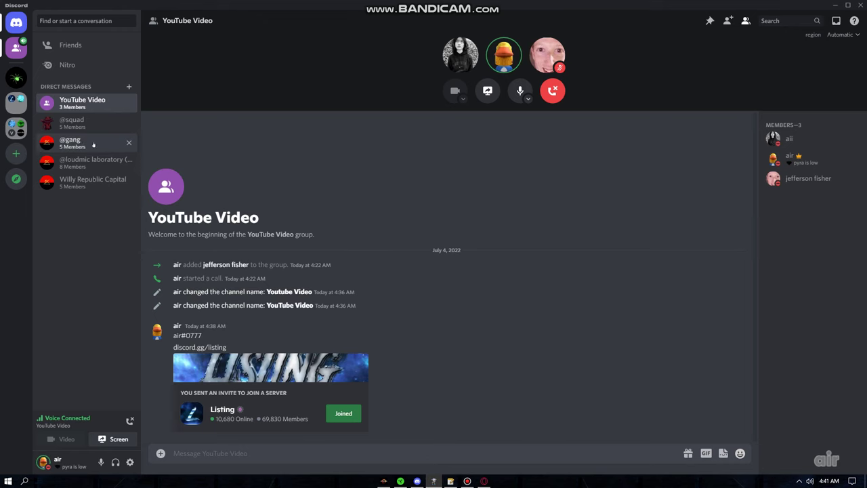
click(16, 127)
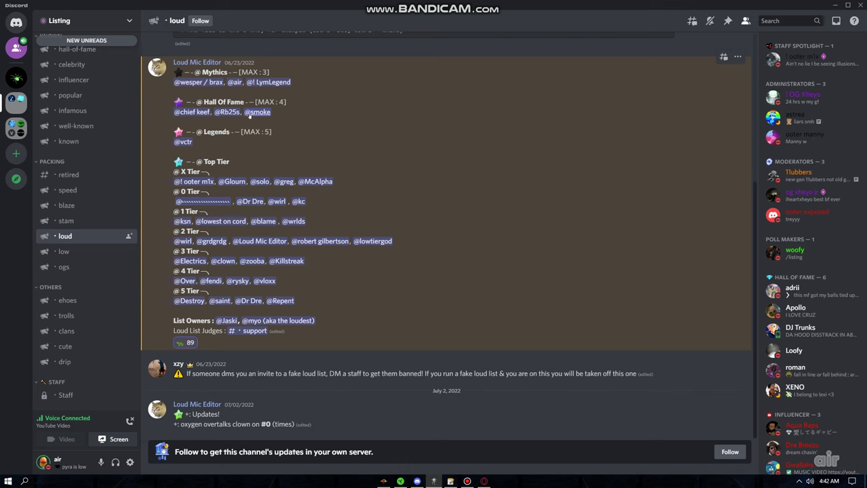
click(16, 48)
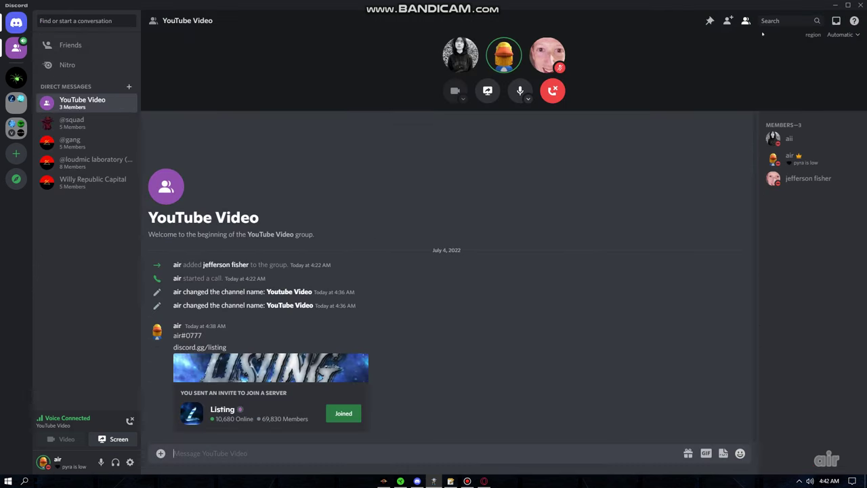
click(833, 5)
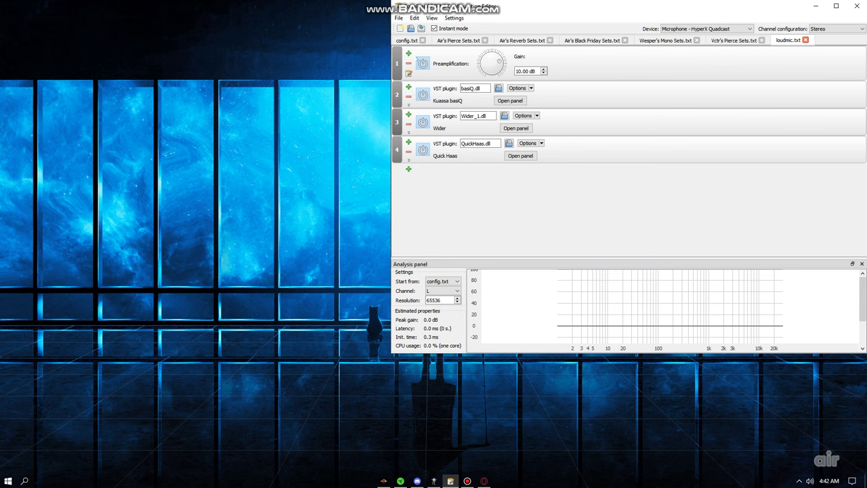
View the included configurations in config.txt, minimize the editor and switch back to Discord.
click(407, 40)
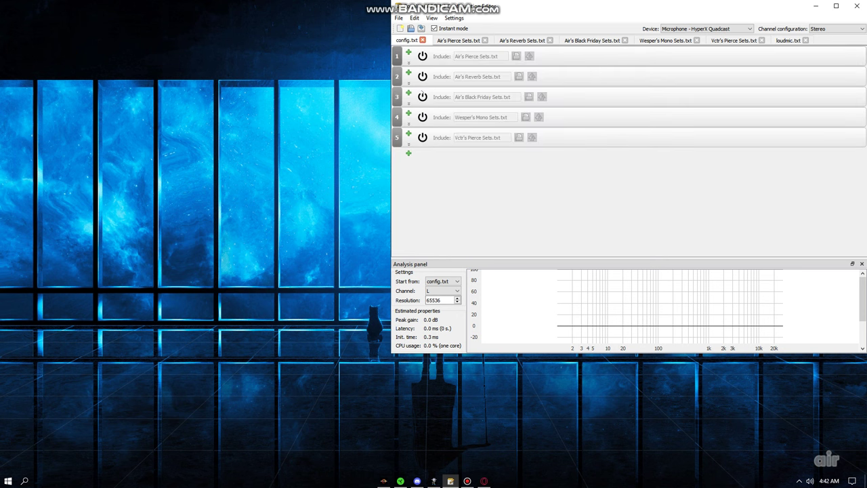
click(817, 6)
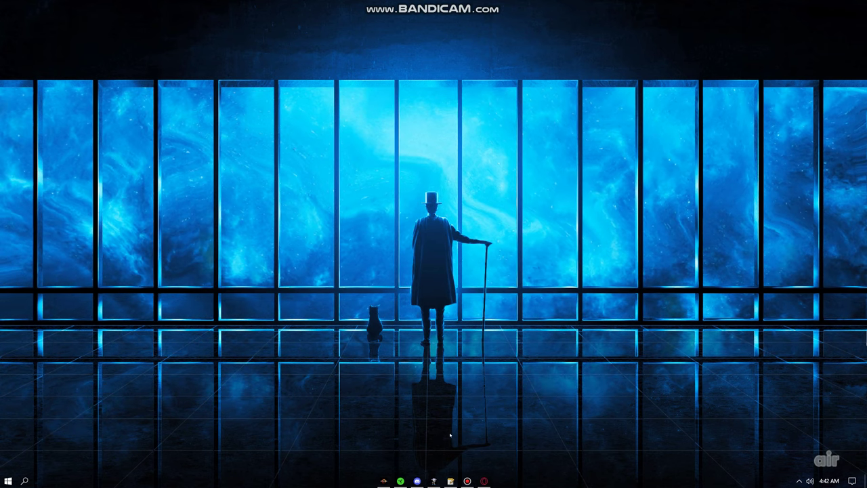
click(436, 480)
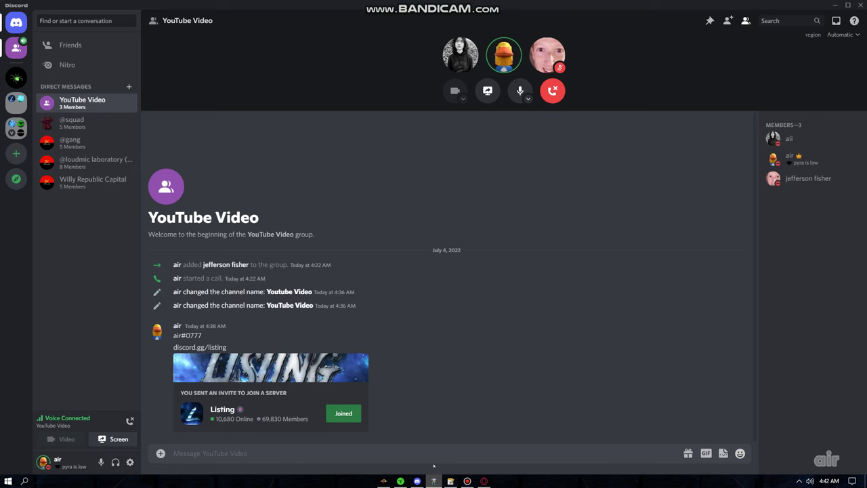